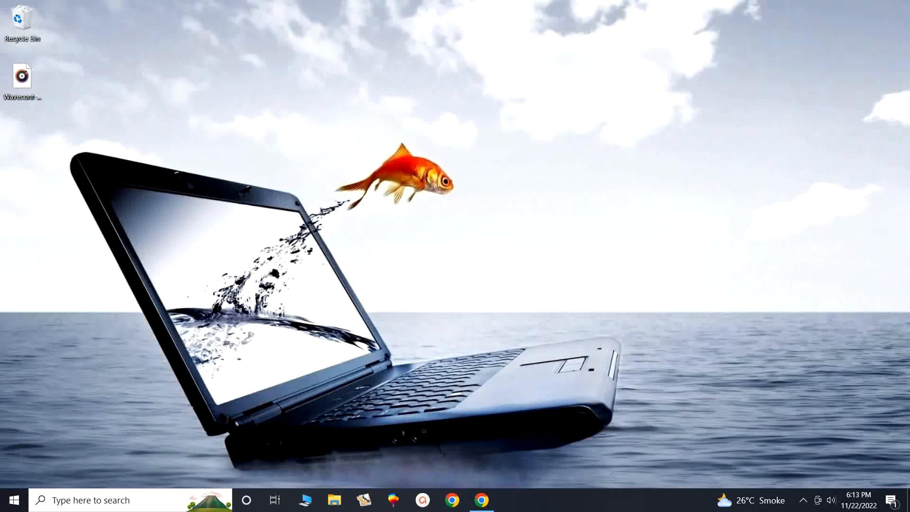
Step: Switch to Mailchimp in Chrome and start creating a regular email campaign
left_click(481, 498)
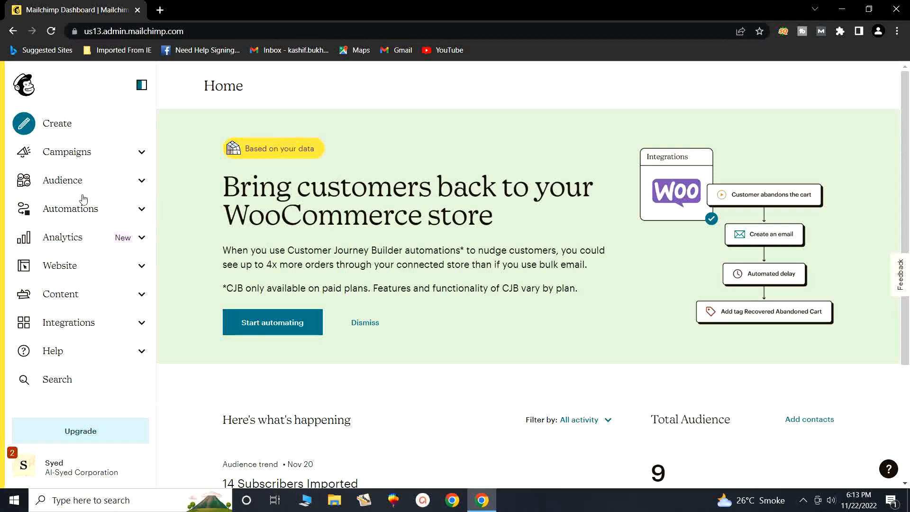
left_click(24, 125)
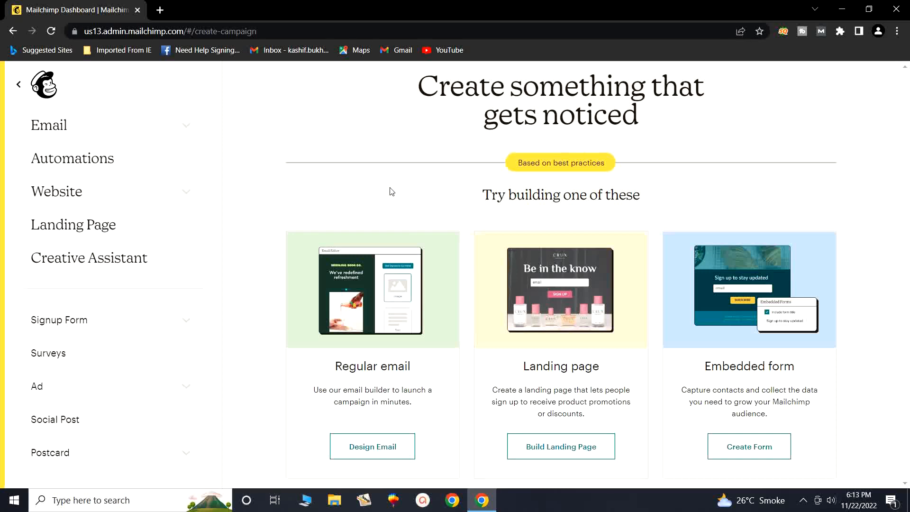
left_click(181, 135)
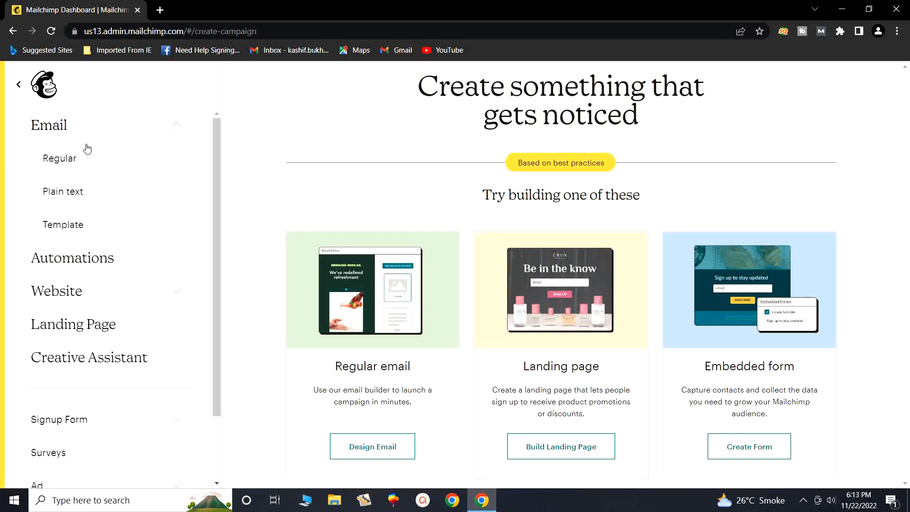
left_click(69, 161)
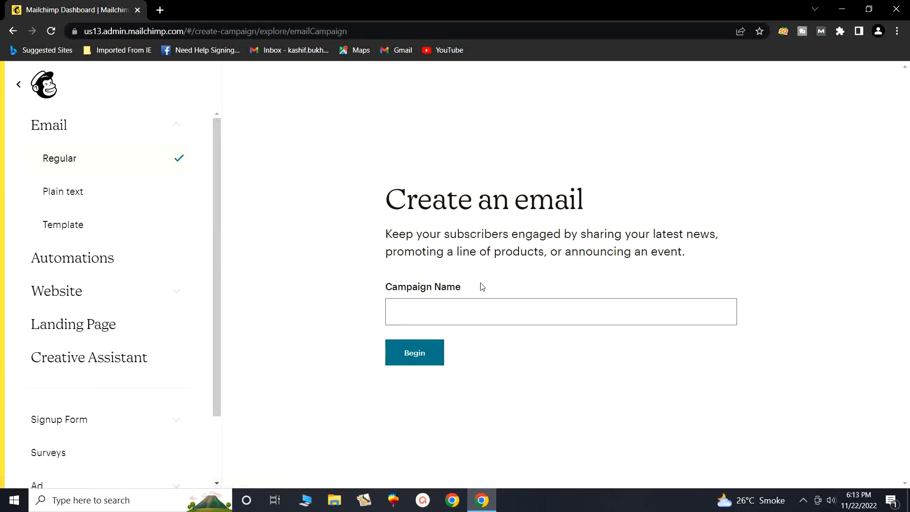
Step: Name the email campaign Mega Offer, begin it, and dismiss the choice of email builder
left_click(493, 303)
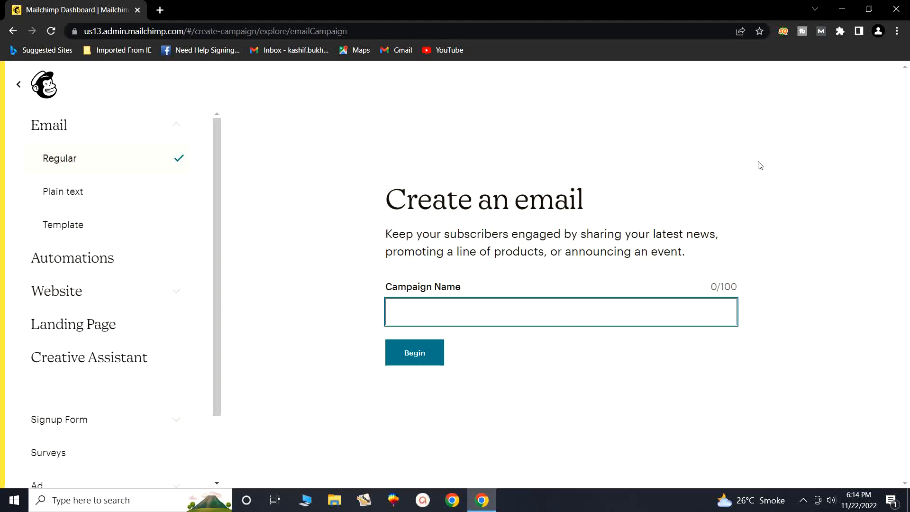
type("Mega Offr")
key("BackSpace")
type("er")
left_click(408, 364)
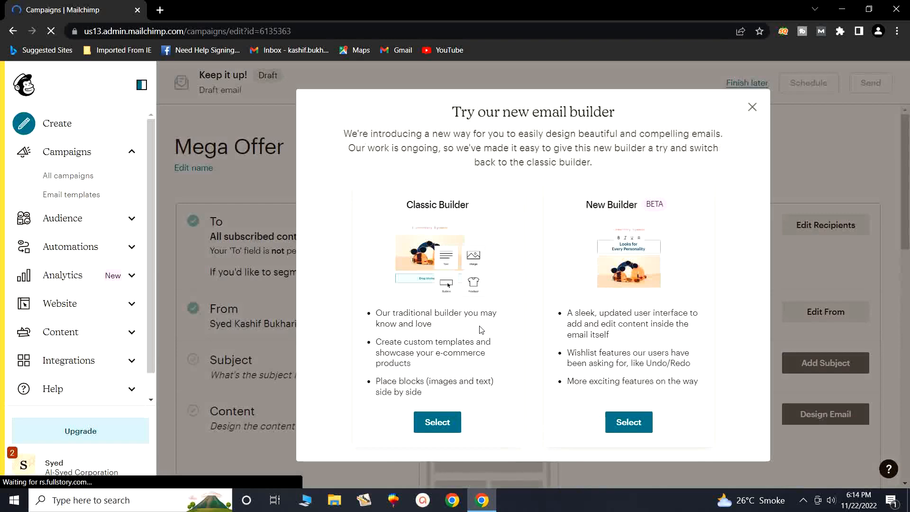
left_click(752, 108)
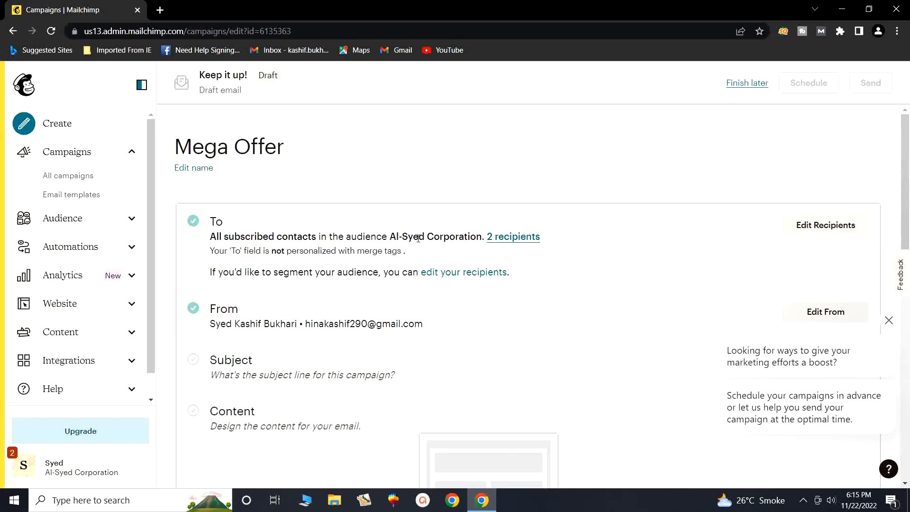
Step: Edit the campaign's recipients, keeping the Al-Syed Corporation audience and choosing all subscribers in the audience as the segment
left_click(808, 235)
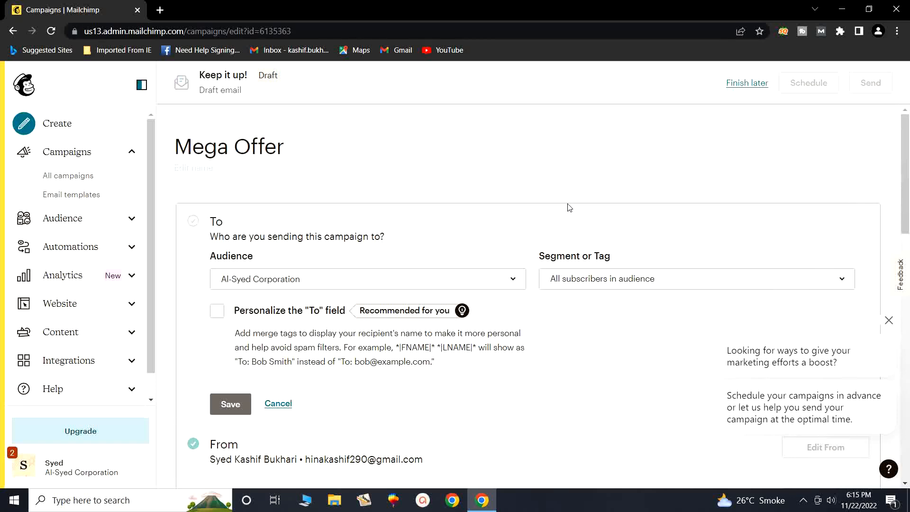
left_click(513, 283)
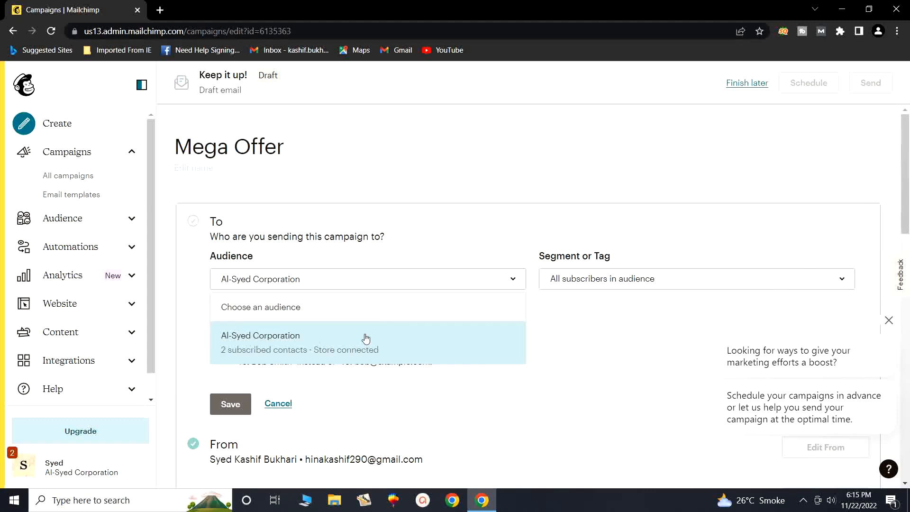
left_click(497, 228)
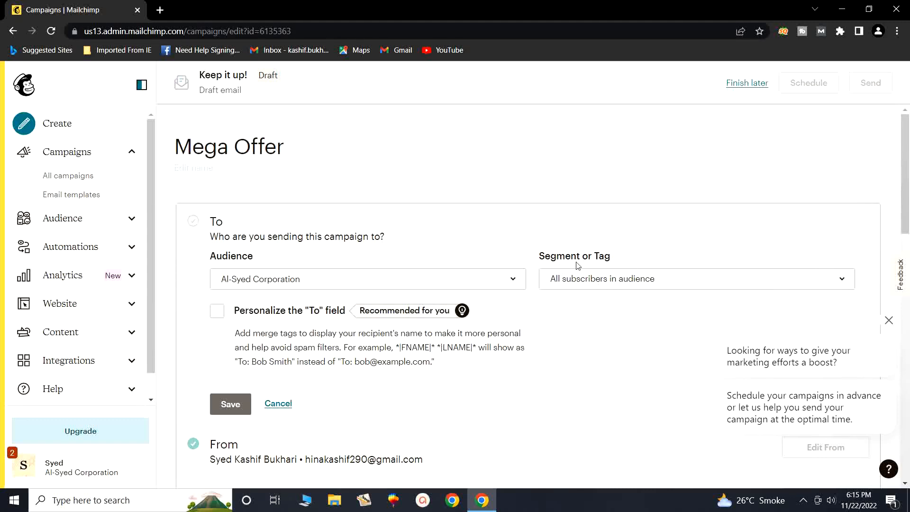
left_click(839, 283)
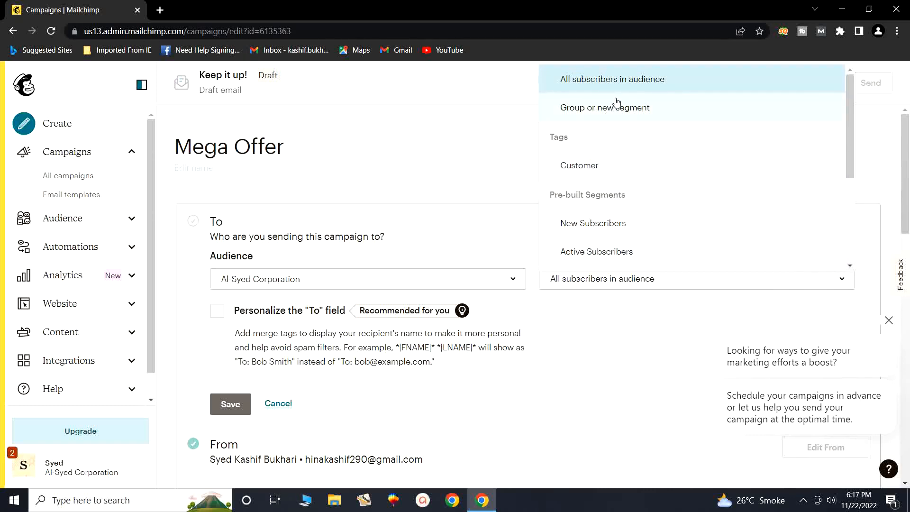
left_click(585, 88)
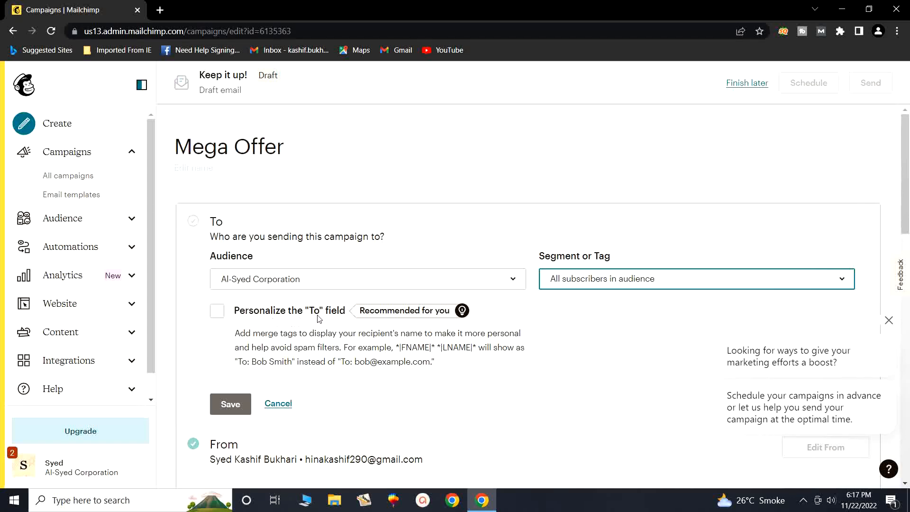
Step: Personalize the To field with the *|FNAME|* merge tag and save the recipient settings
left_click(218, 312)
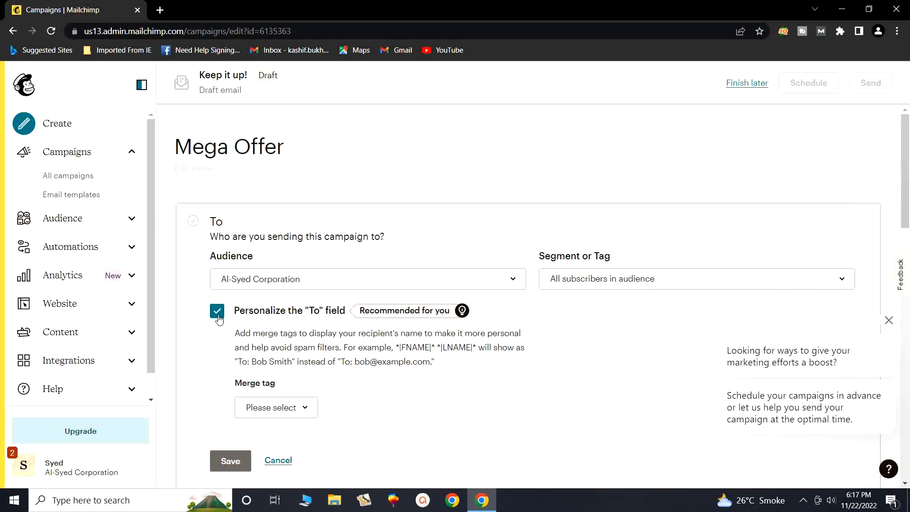
scroll(371, 392, "down", 1)
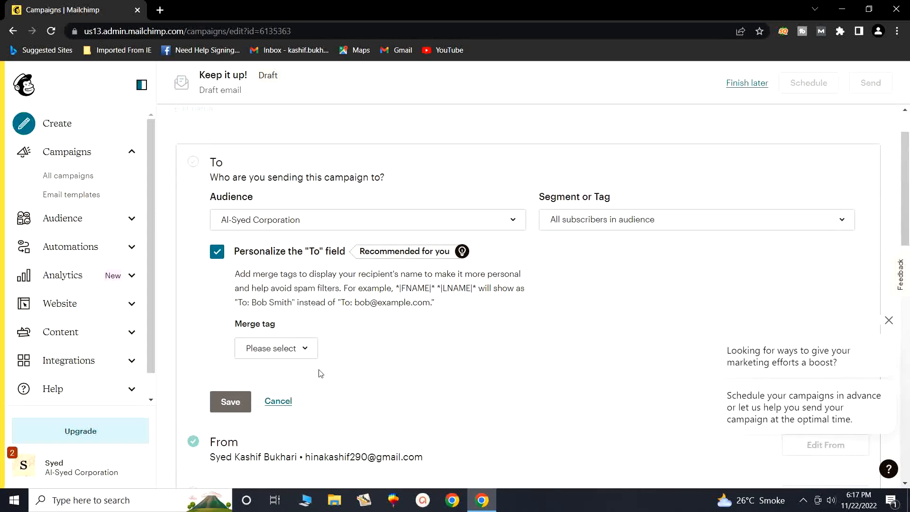
left_click(303, 350)
left_click(307, 351)
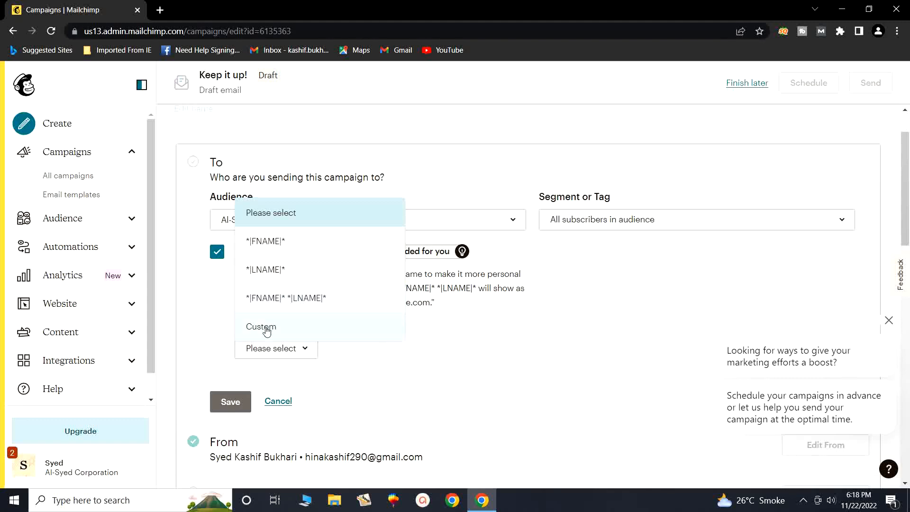
left_click(264, 245)
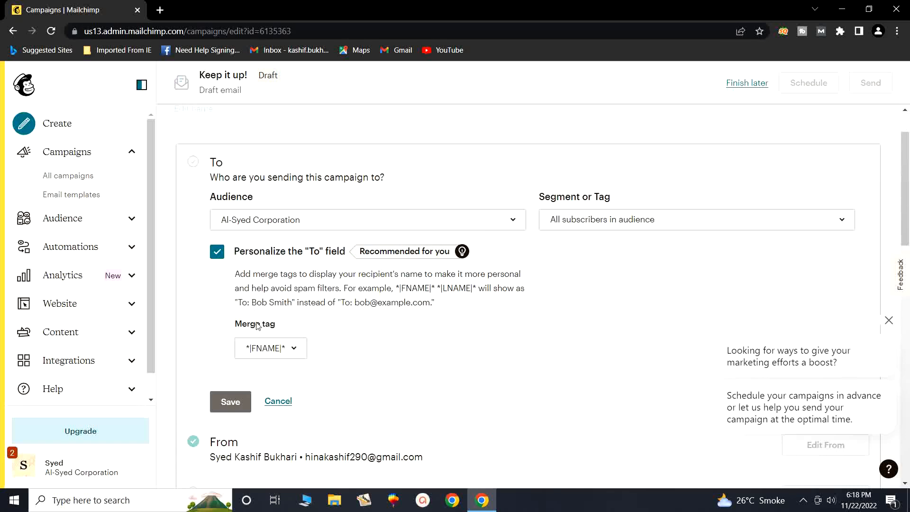
left_click(231, 402)
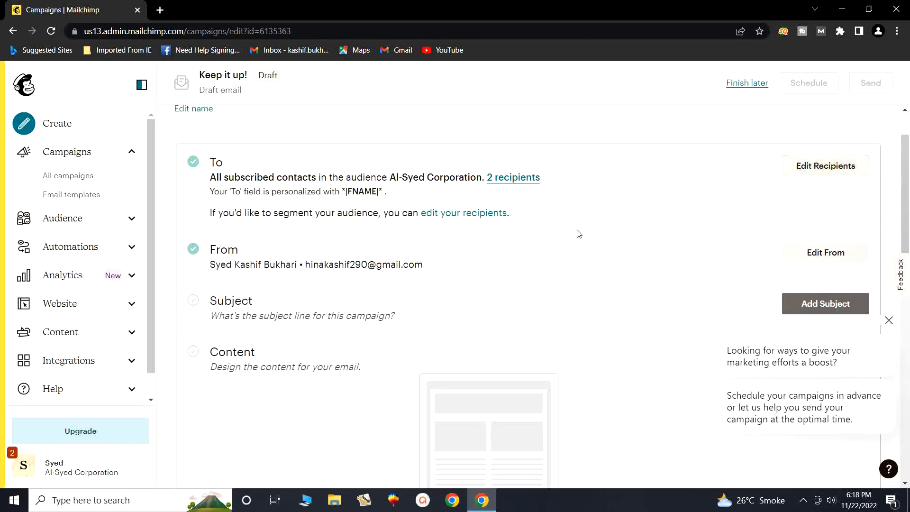
Step: Open the campaign's From details and save the existing sender name and email address
left_click(814, 257)
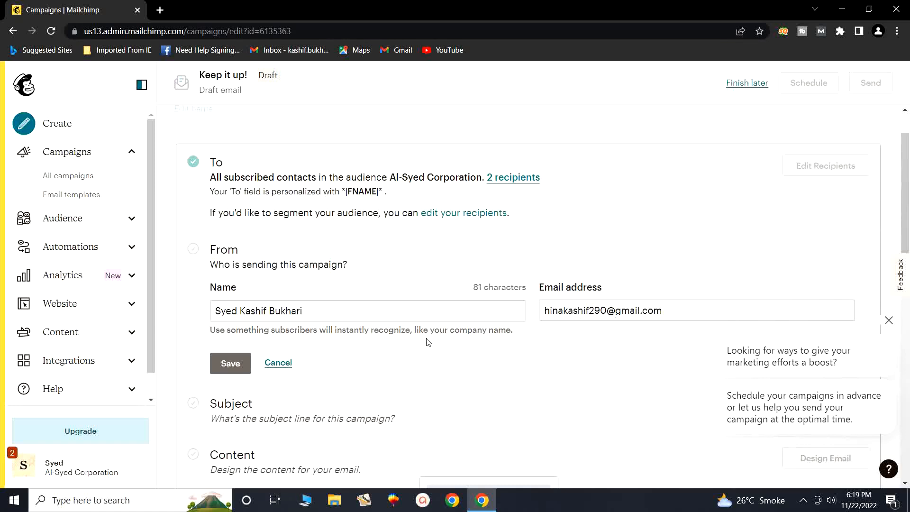
left_click(227, 366)
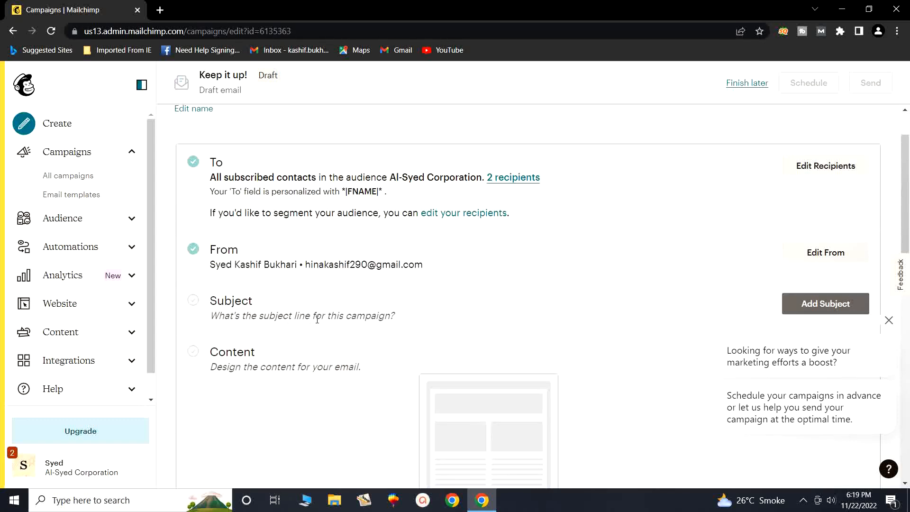
Step: Open the campaign's subject settings and clear the prefilled subject line
left_click(801, 309)
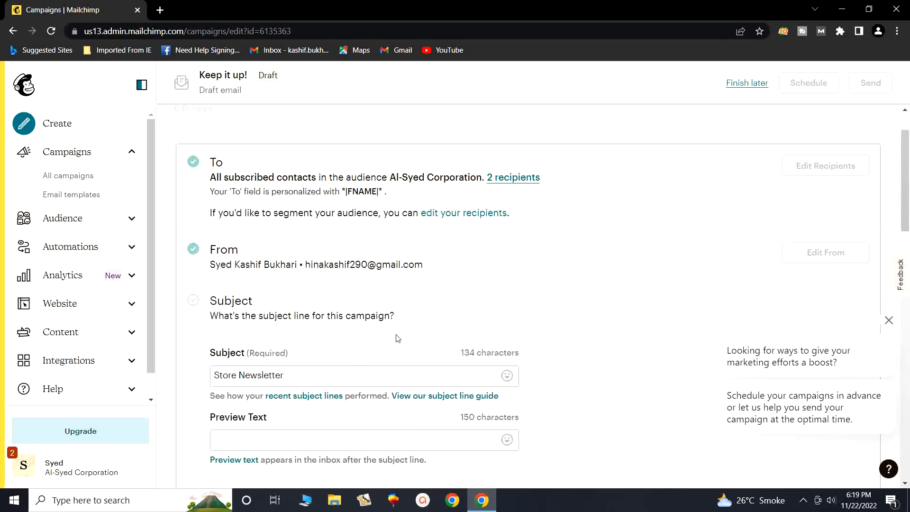
scroll(398, 338, "down", 1)
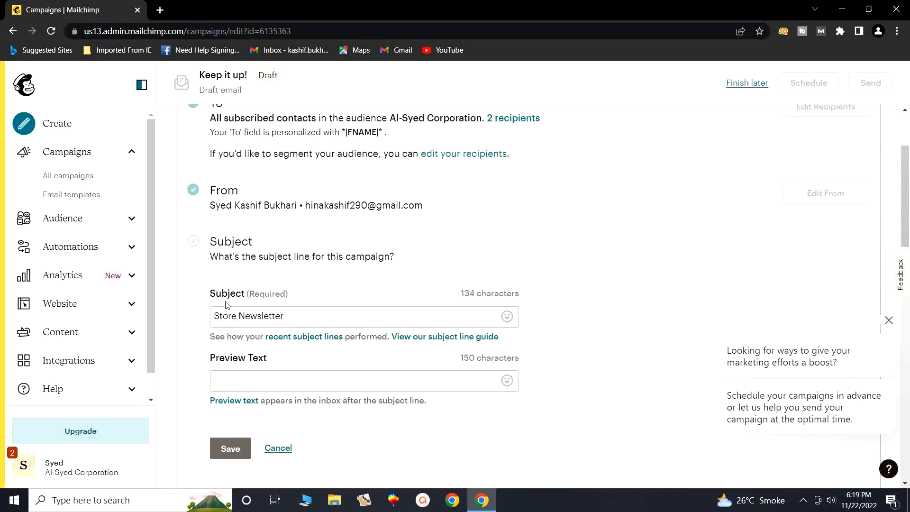
left_click(286, 316)
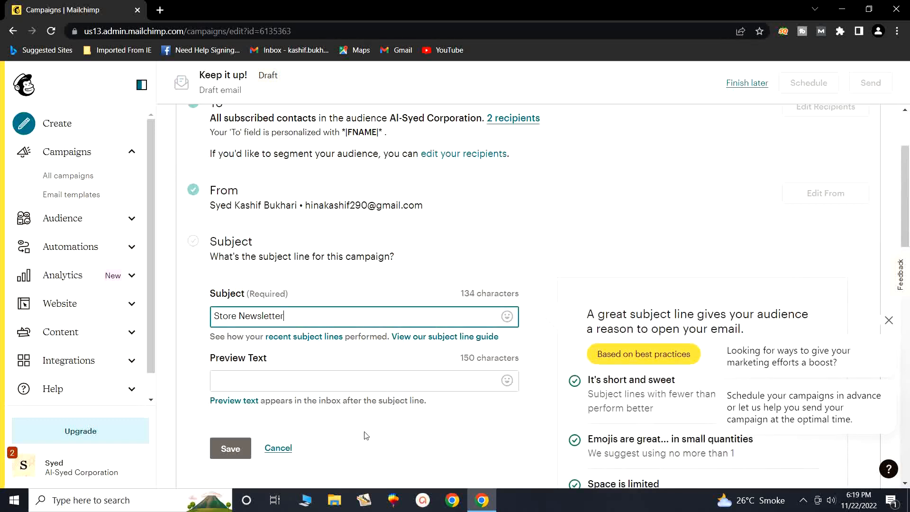
key("BackSpace")
key("BackSpace")
key("BackSpace")
key("BackSpace")
key("BackSpace")
key("BackSpace")
key("BackSpace")
key("BackSpace")
key("BackSpace")
key("BackSpace")
key("BackSpace")
key("BackSpace")
key("BackSpace")
key("BackSpace")
key("BackSpace")
key("BackSpace")
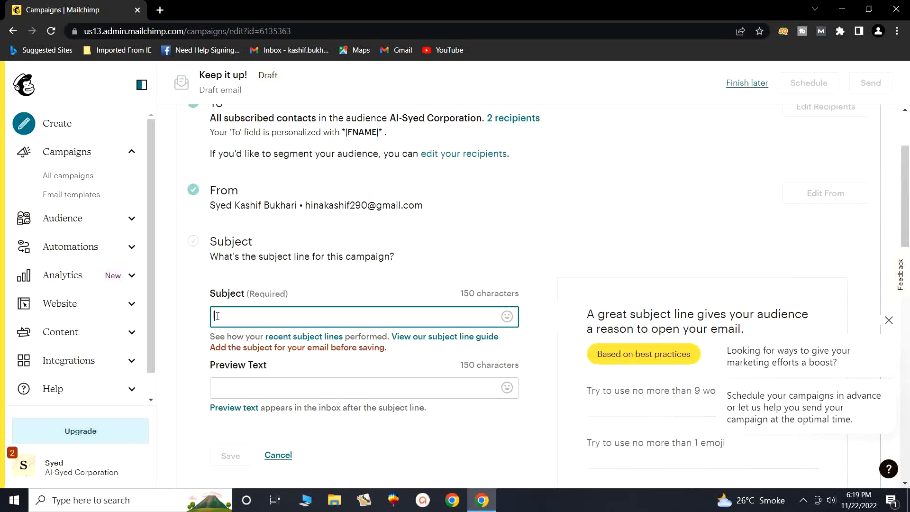
Step: Open Gmail in a new browser tab and examine the subject lines of the emails under Updates
left_click(160, 9)
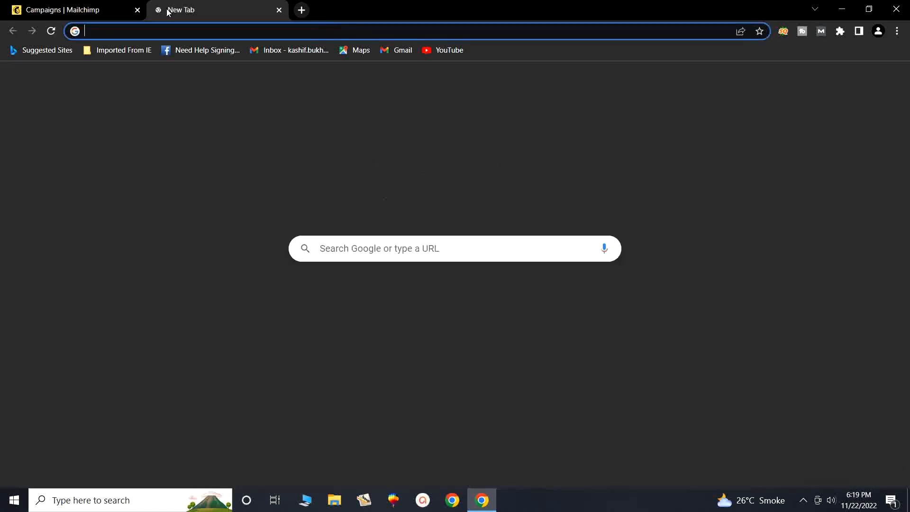
left_click(798, 80)
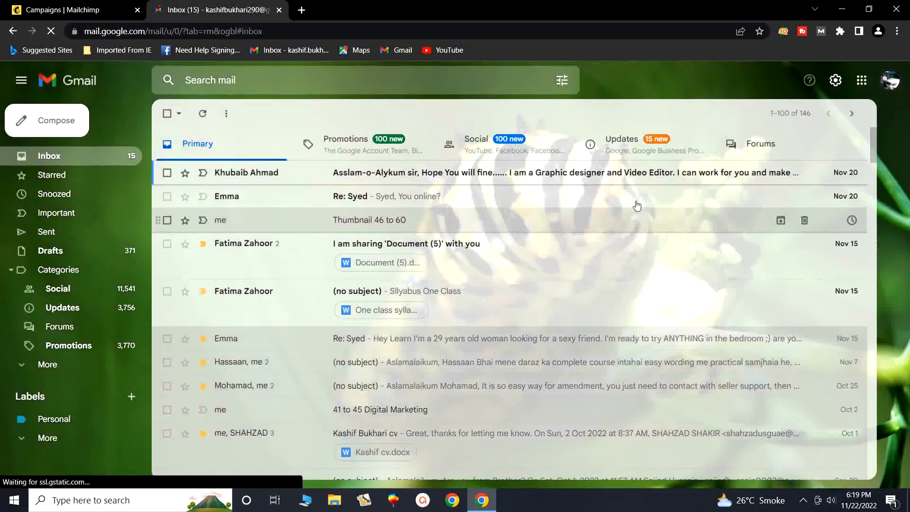
left_click(627, 157)
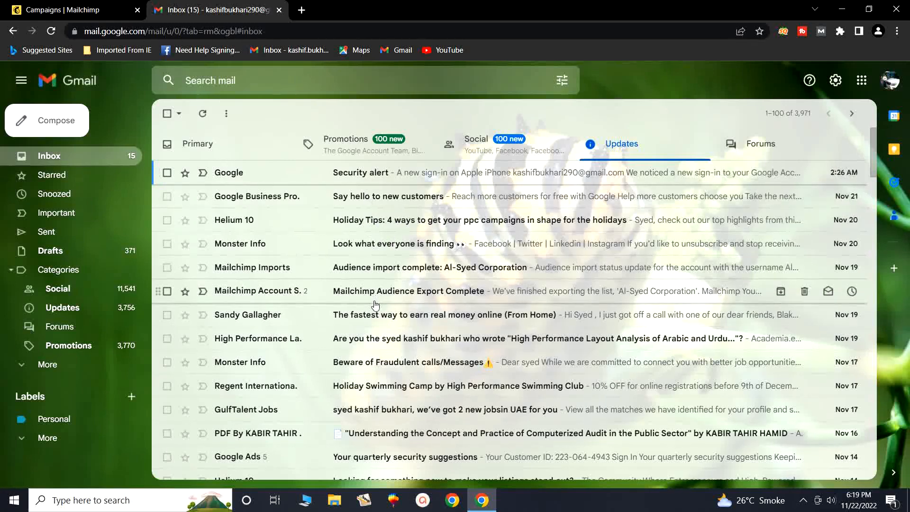
Step: Return to the Mailchimp campaign and enter Winter Collection 50% Off as the subject
left_click(87, 7)
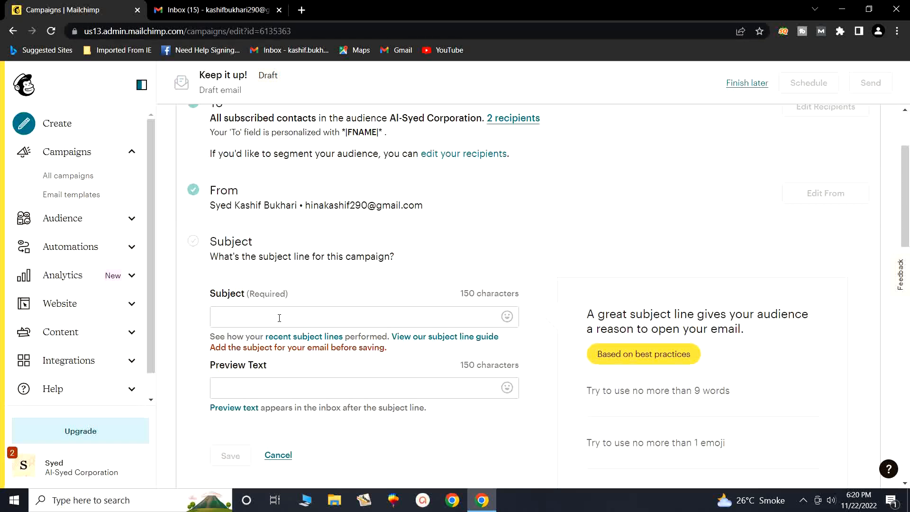
left_click(253, 320)
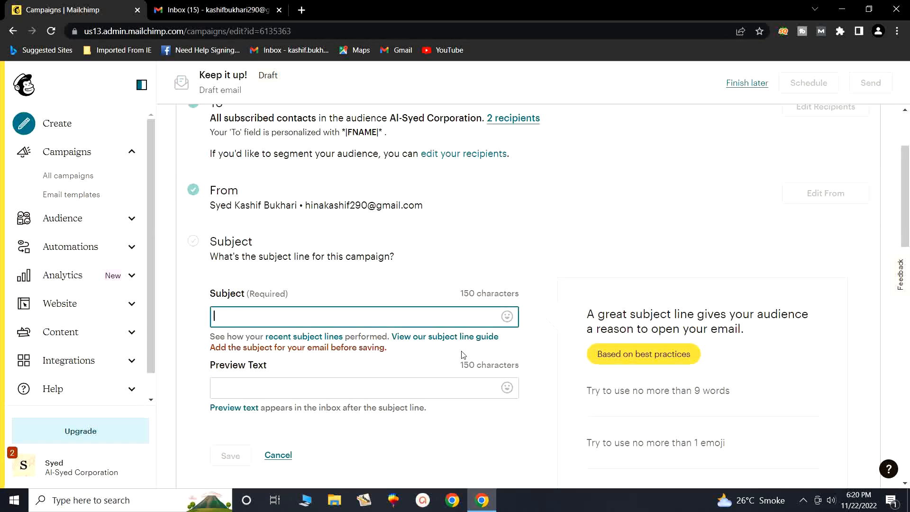
type("Winter ")
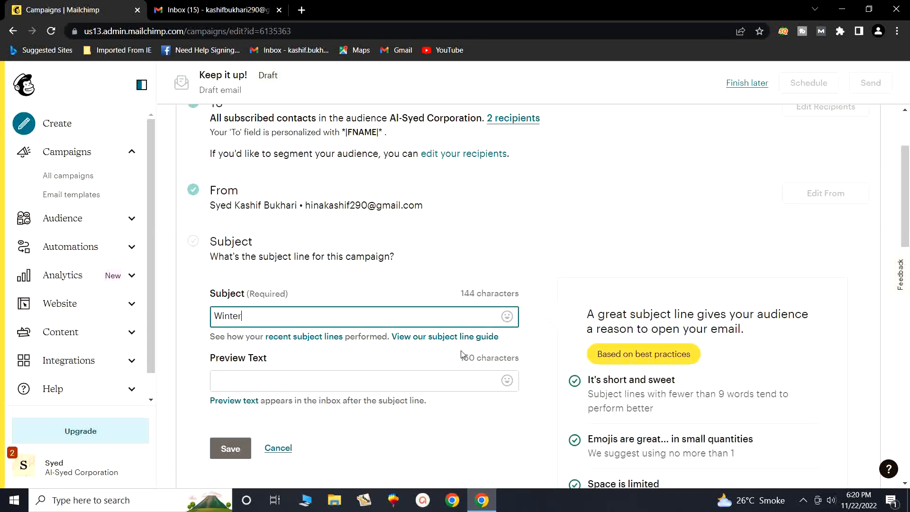
type("Collection 50% Off")
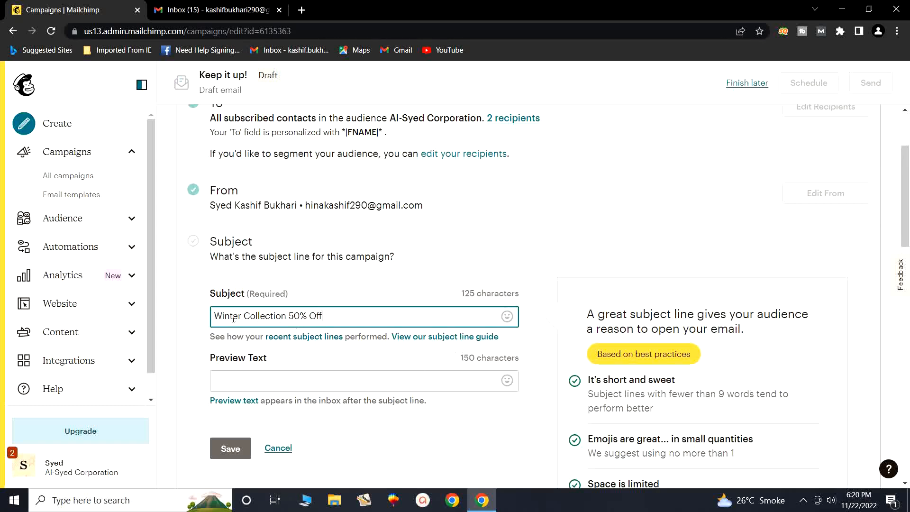
Step: Switch to the Gmail inbox and compare how subject lines and preview text appear with the campaign's subject fields
left_click(203, 9)
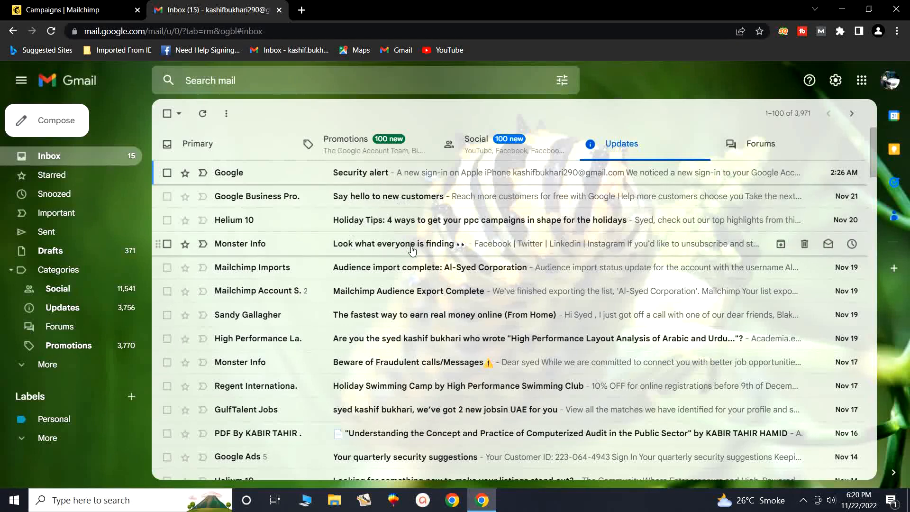
scroll(360, 318, "down", 4)
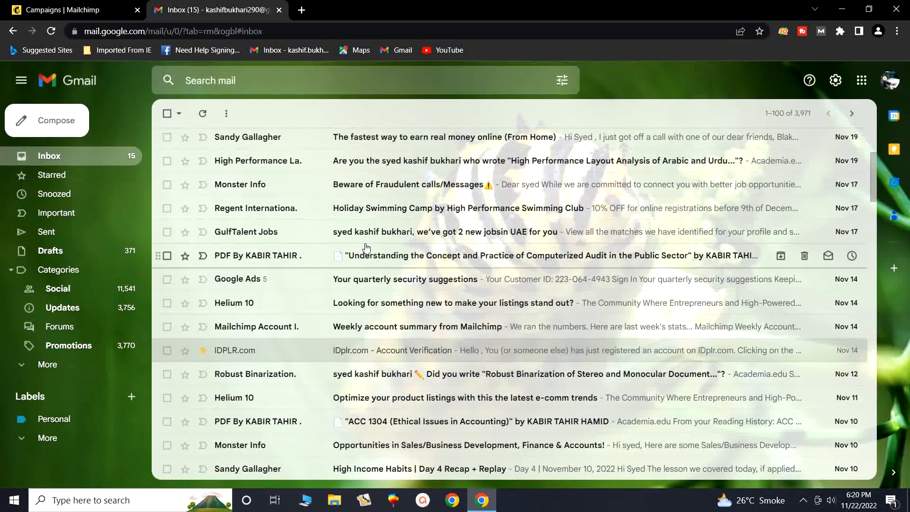
scroll(374, 243, "up", 2)
scroll(373, 243, "up", 3)
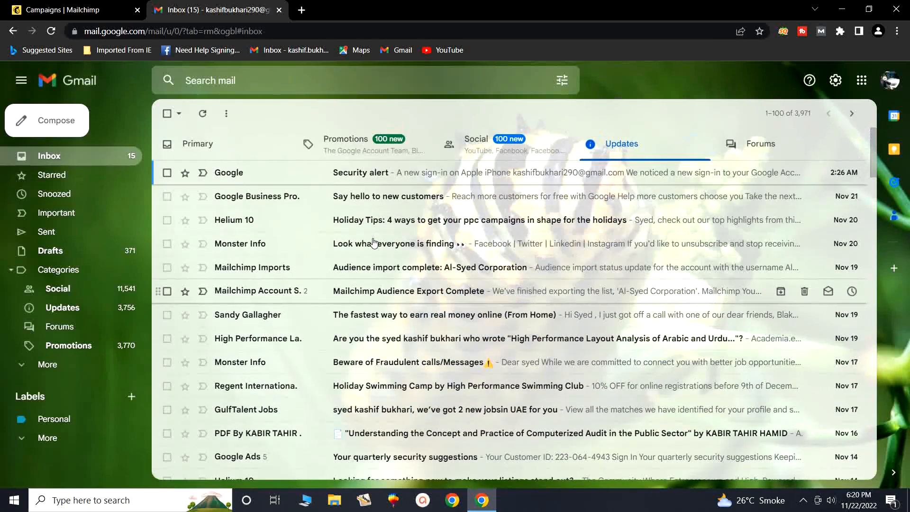
left_click(95, 10)
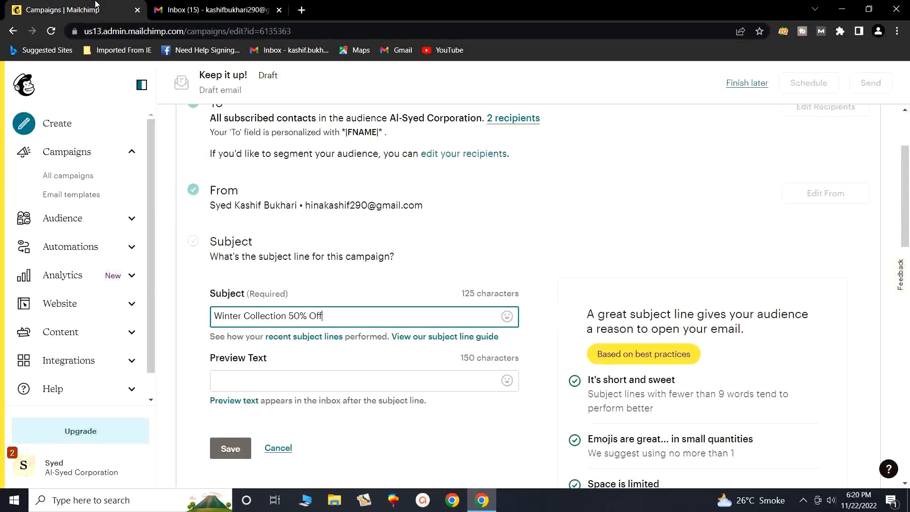
left_click(213, 9)
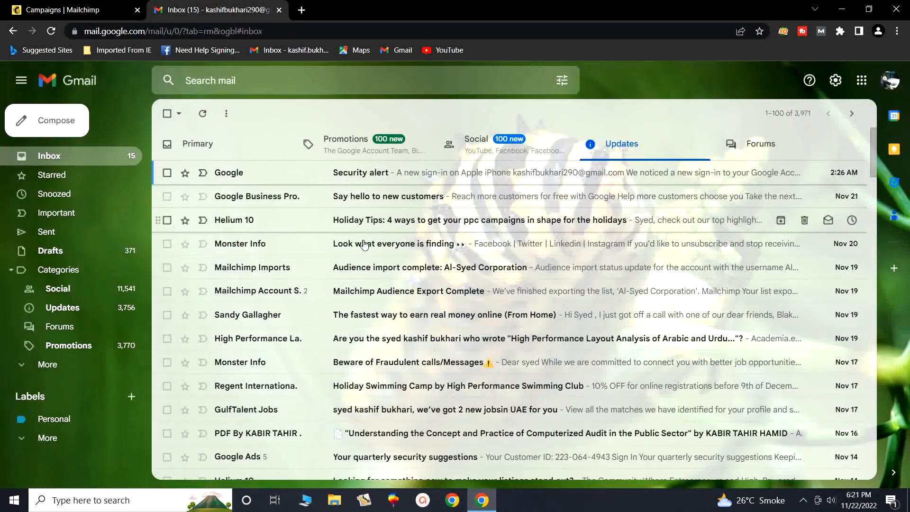
Step: Return to the Mailchimp campaign and add two shocked-face emojis to the end of the subject line
left_click(71, 9)
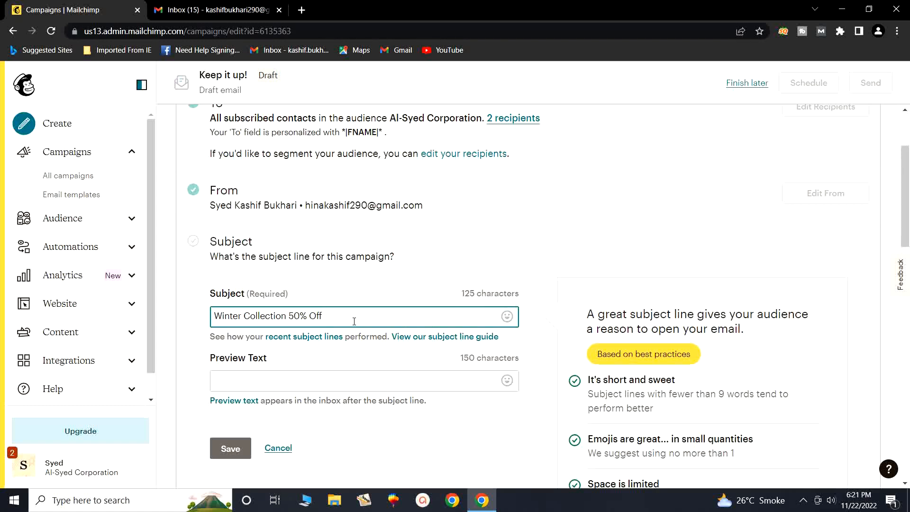
left_click(506, 317)
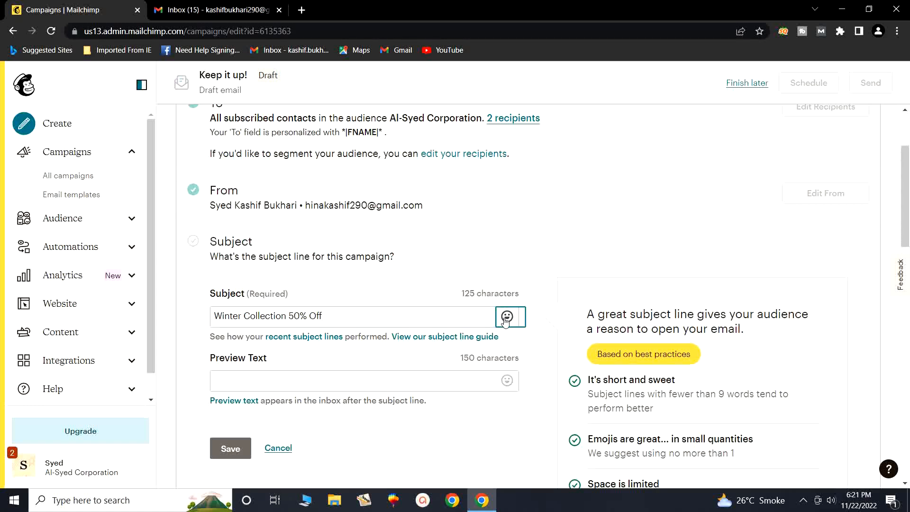
left_click(506, 318)
scroll(471, 391, "down", 3)
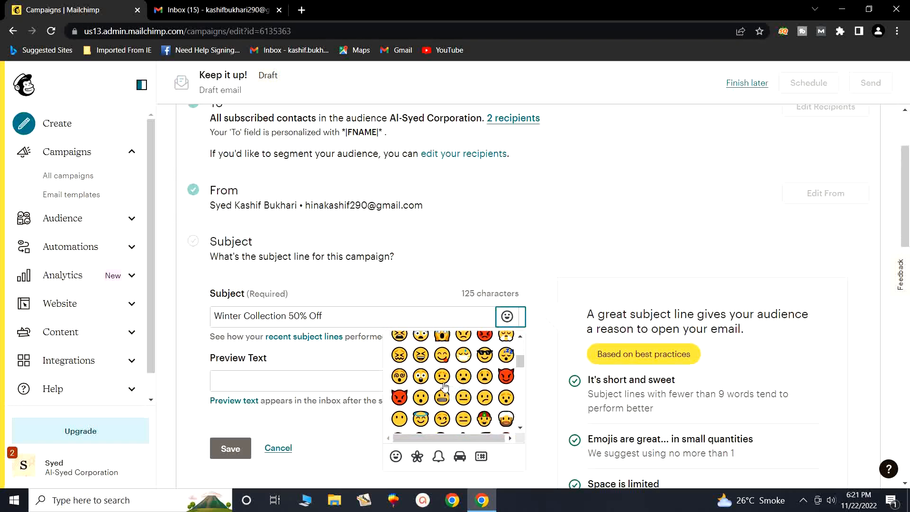
double_click(426, 377)
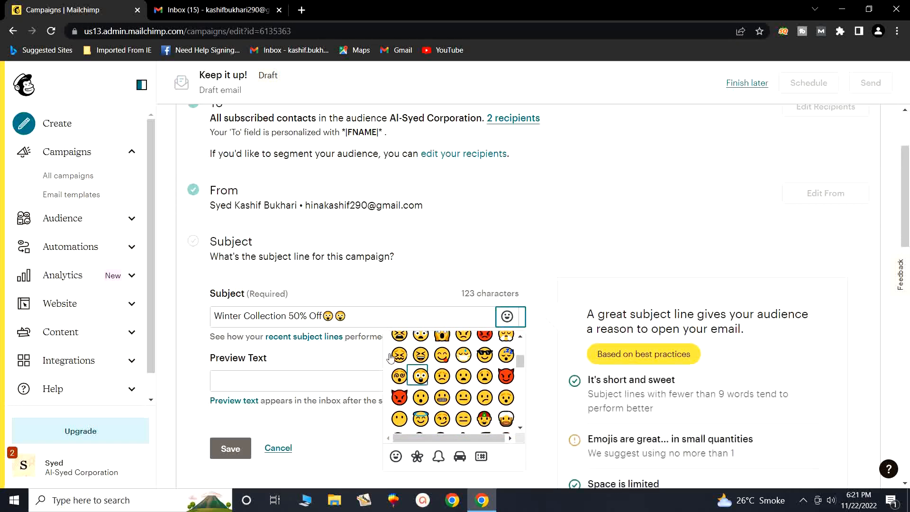
left_click(395, 308)
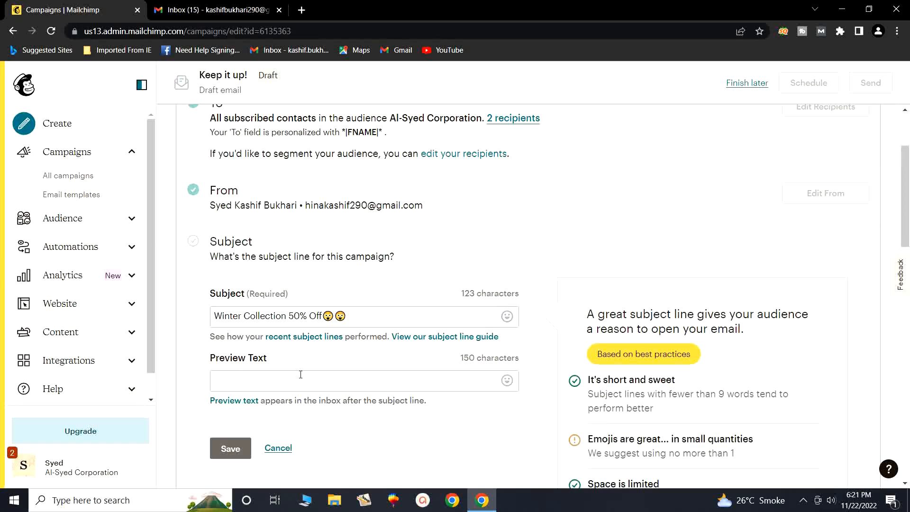
Step: Compare the campaign's empty preview text field with the preview text that follows the subject lines in the Gmail inbox
left_click(320, 373)
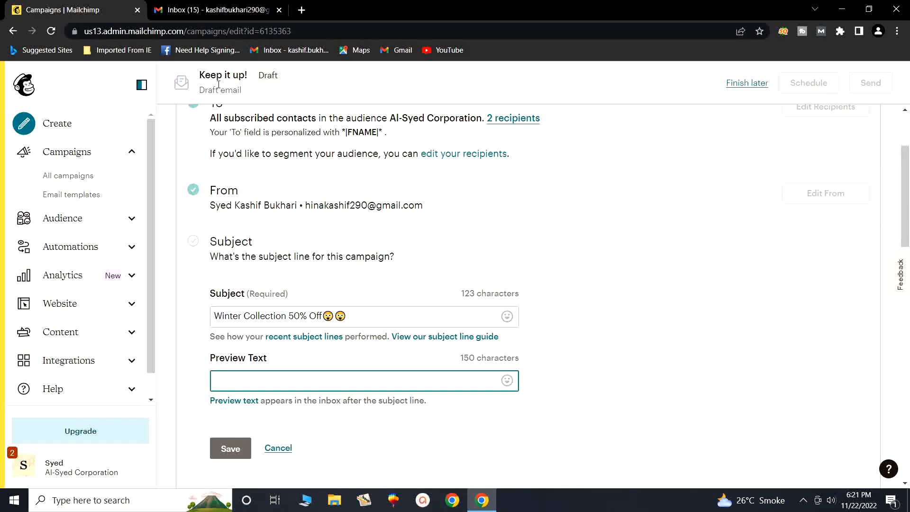
left_click(195, 9)
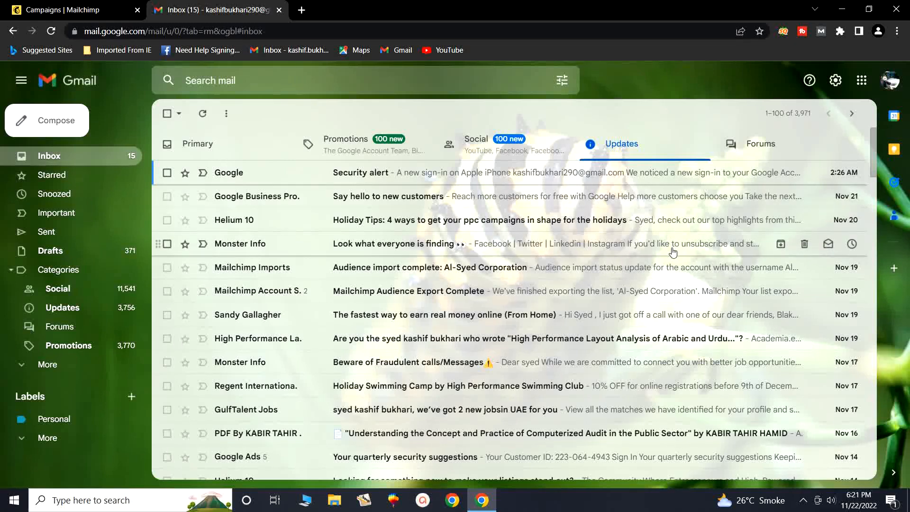
left_click(76, 9)
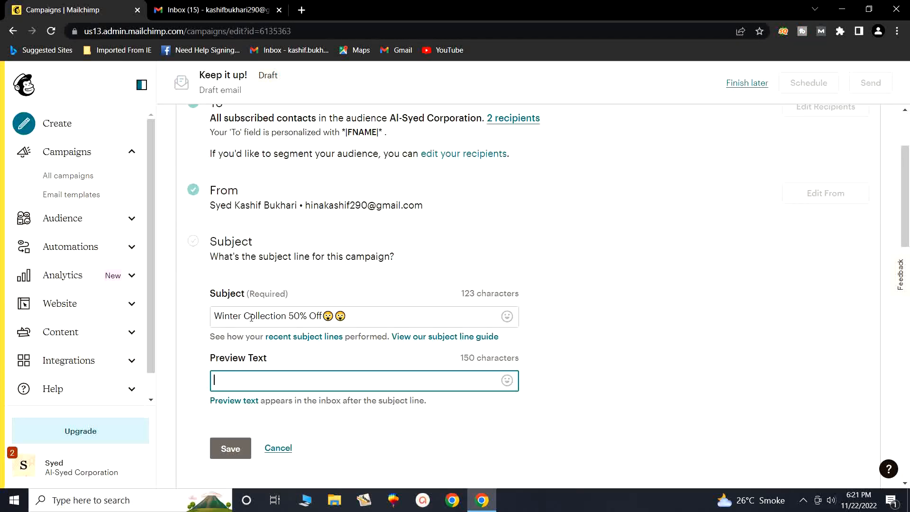
key("ctrl+Tab")
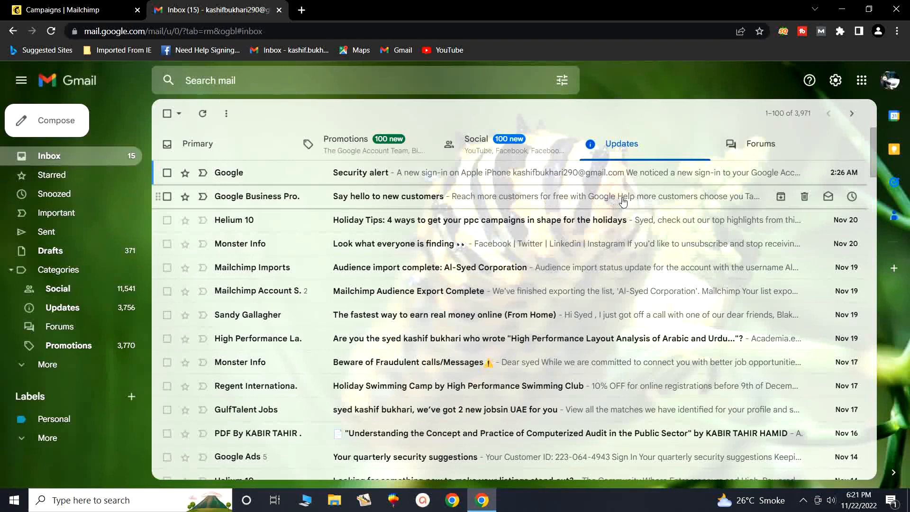
Step: In the Mailchimp campaign, enter the preview text "Winter Collection 50% Off, so come first and buy first then get 50% Off" and save the subject settings
key("ctrl+Tab")
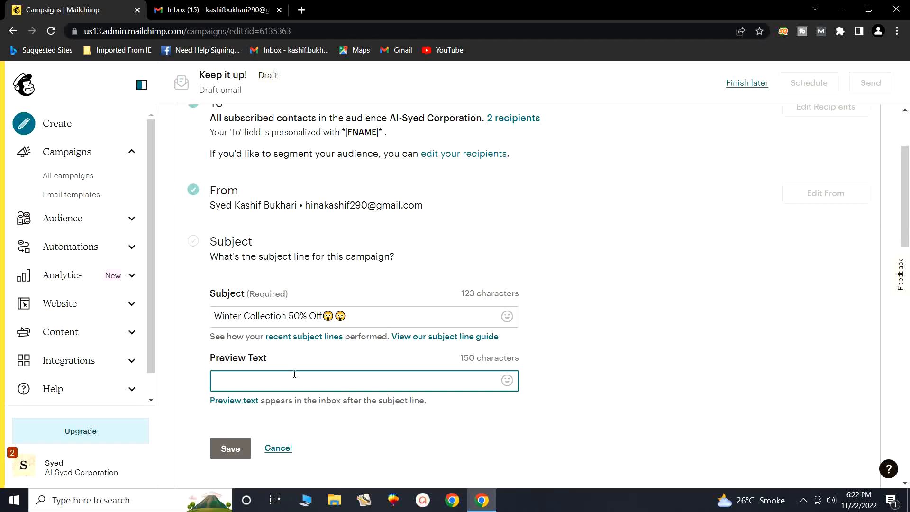
type("Winter Collection 50")
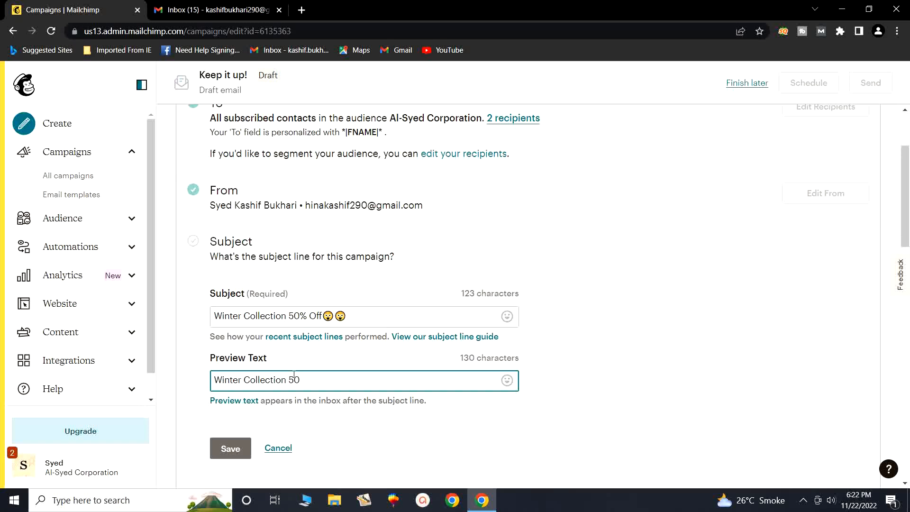
type("% OF")
key("BackSpace")
type("ff, so come first ")
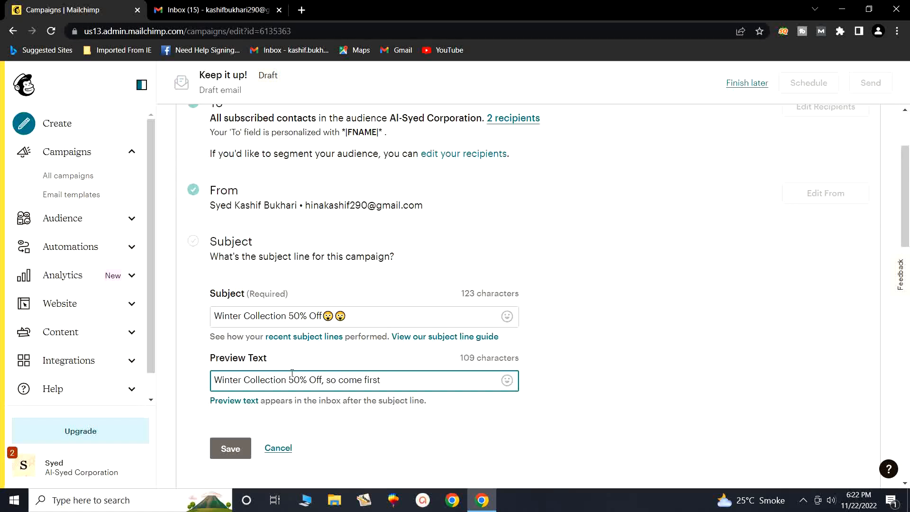
type("and buy first then get")
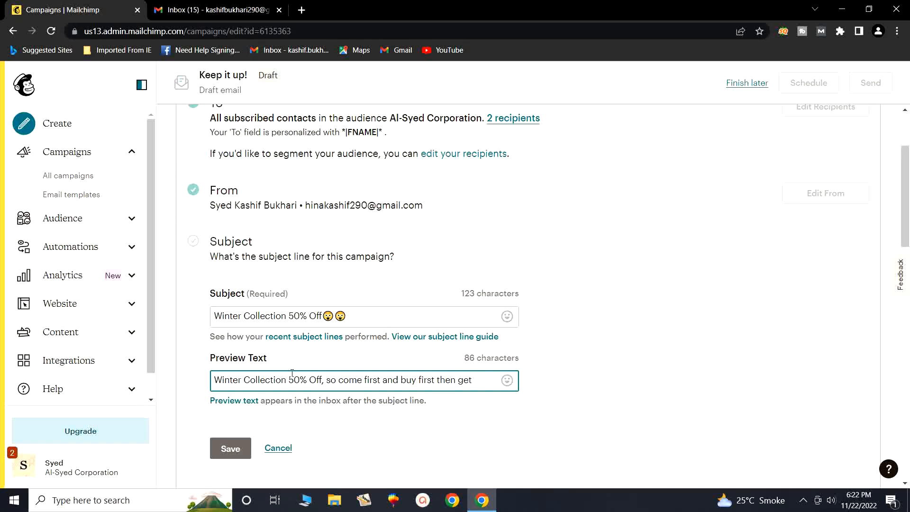
type(" 50% Off")
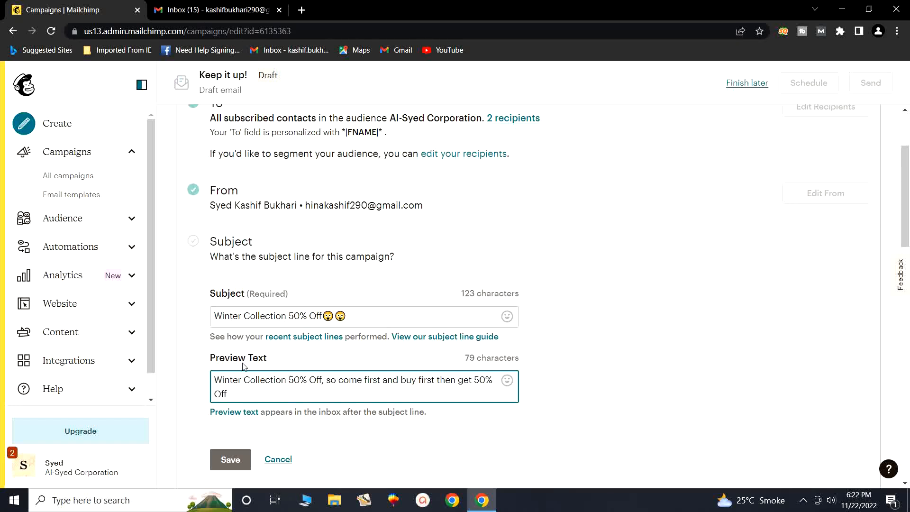
left_click(232, 460)
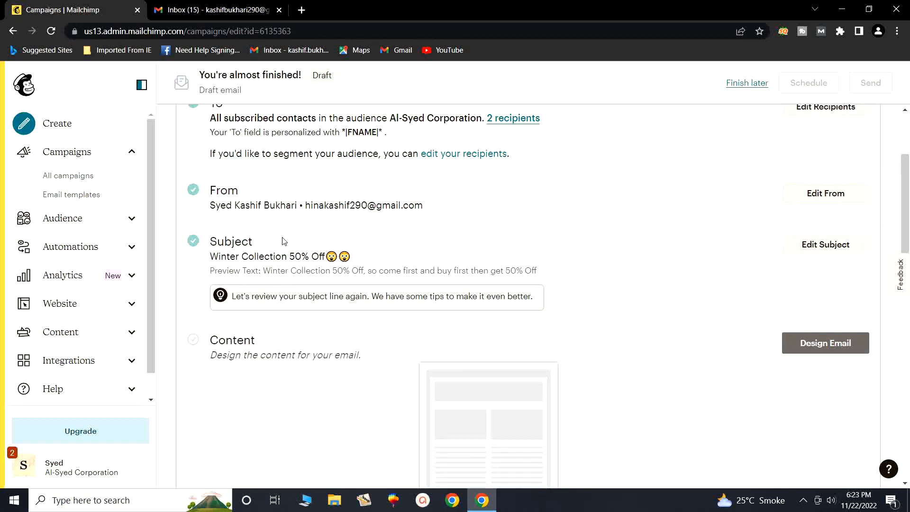
Step: Review the Mega Offer campaign's recipients, sender, subject and content sections
scroll(283, 239, "up", 1)
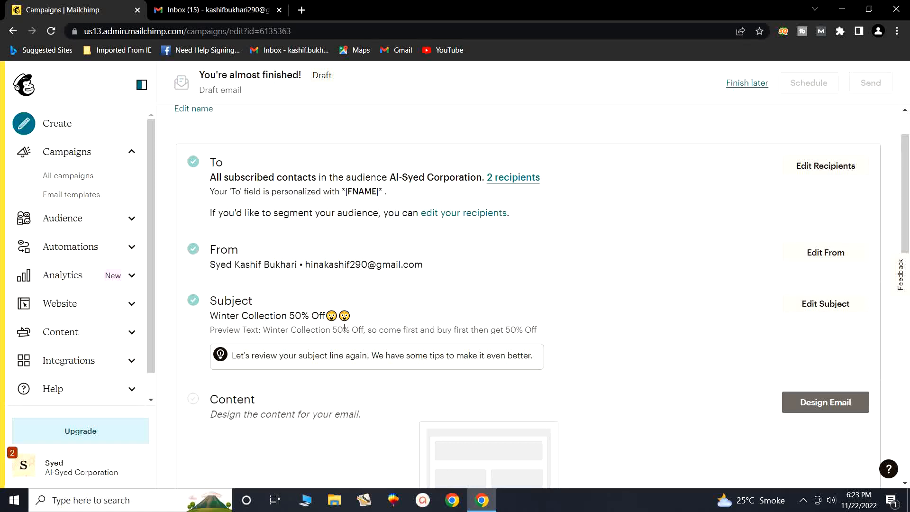
scroll(345, 330, "up", 1)
scroll(346, 330, "up", 1)
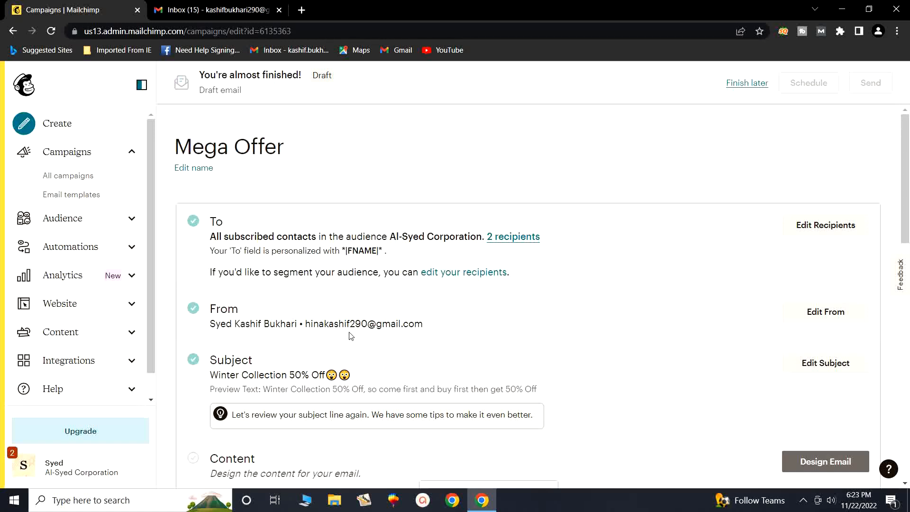
scroll(352, 338, "down", 1)
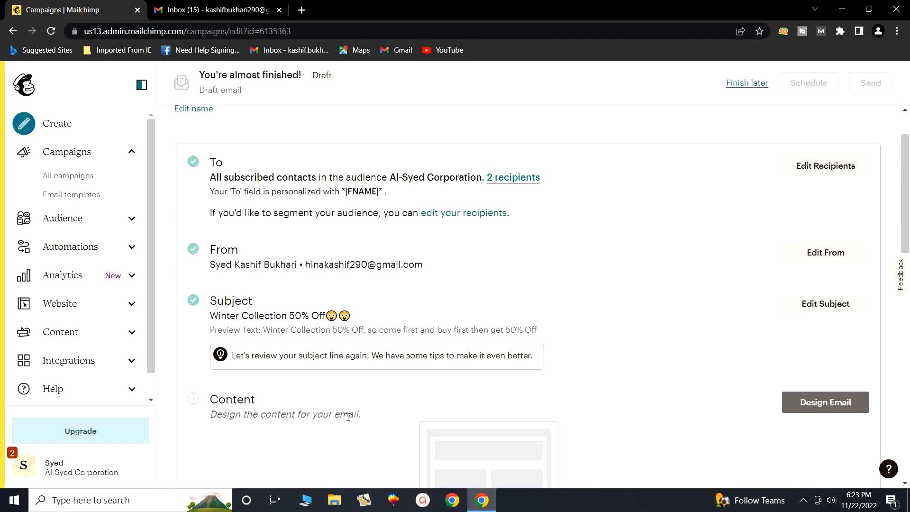
scroll(348, 417, "down", 2)
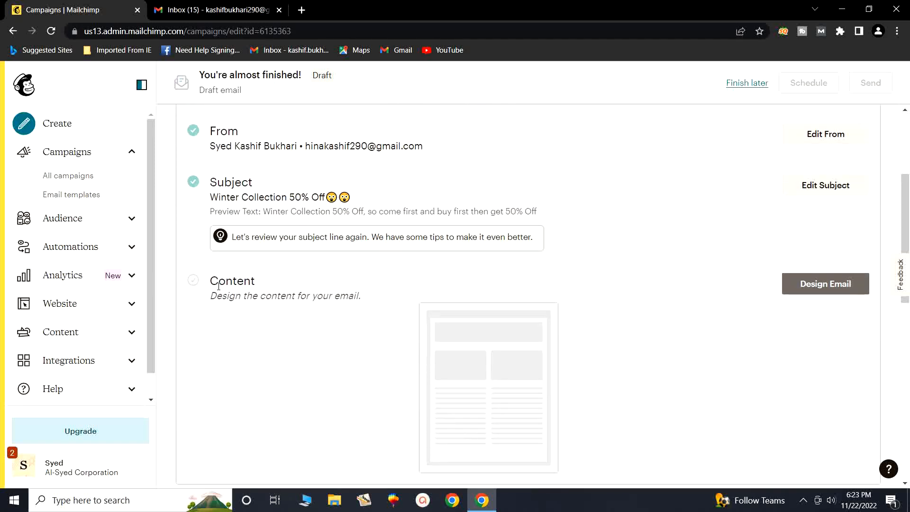
left_click(804, 501)
left_click(825, 430)
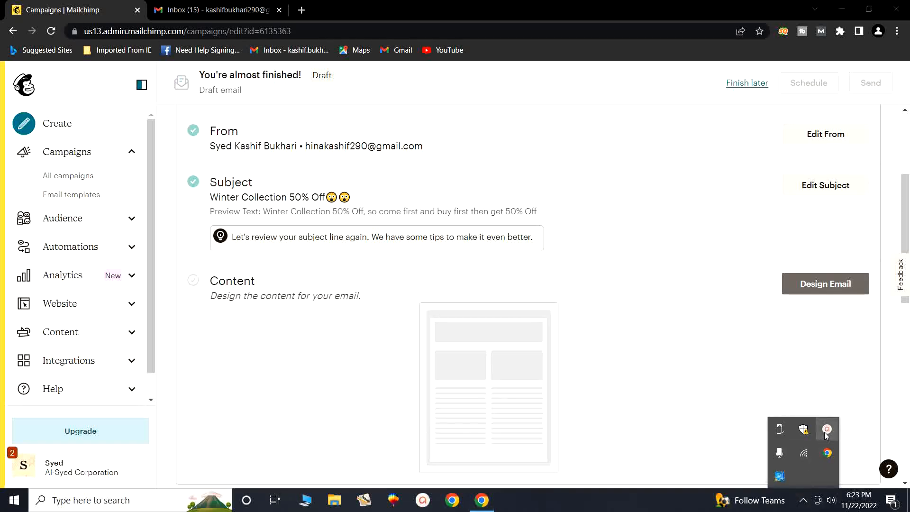